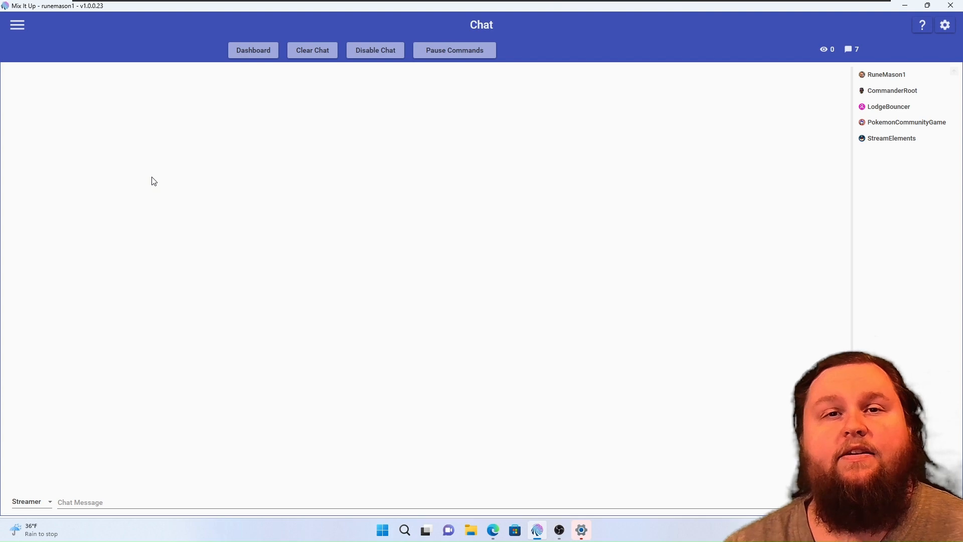
Start a new currency in the Currency/Rank/Inventory section and check the available acquire rates, keeping 1 Per Minute
click(19, 28)
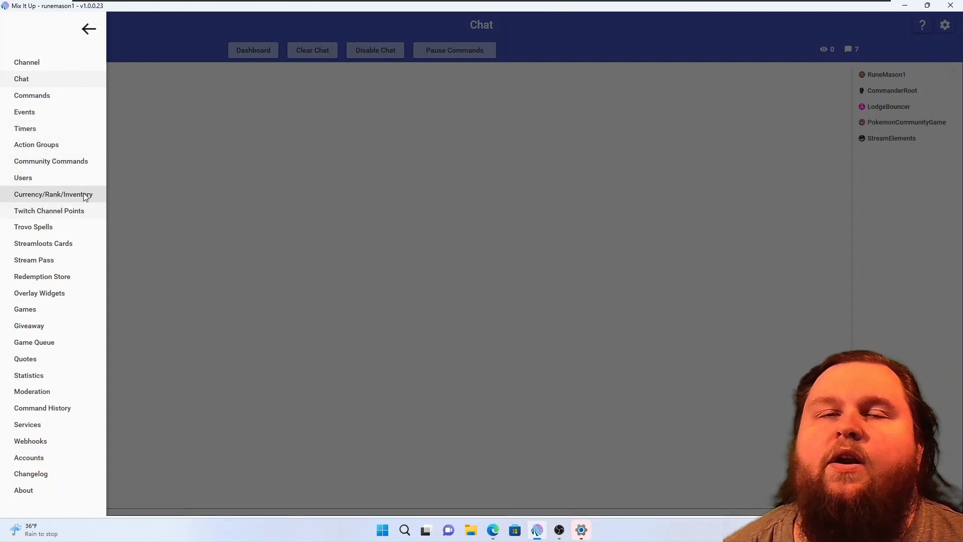
click(77, 195)
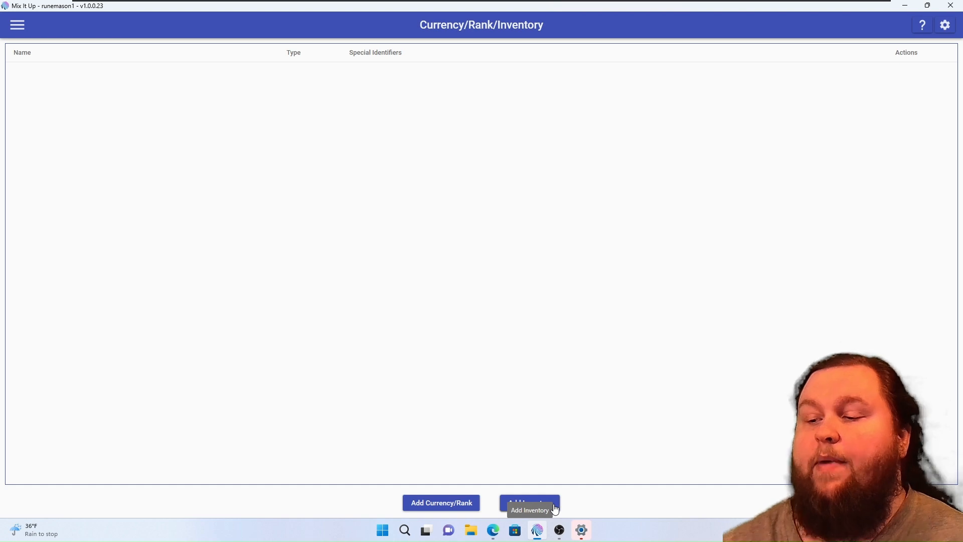
click(432, 503)
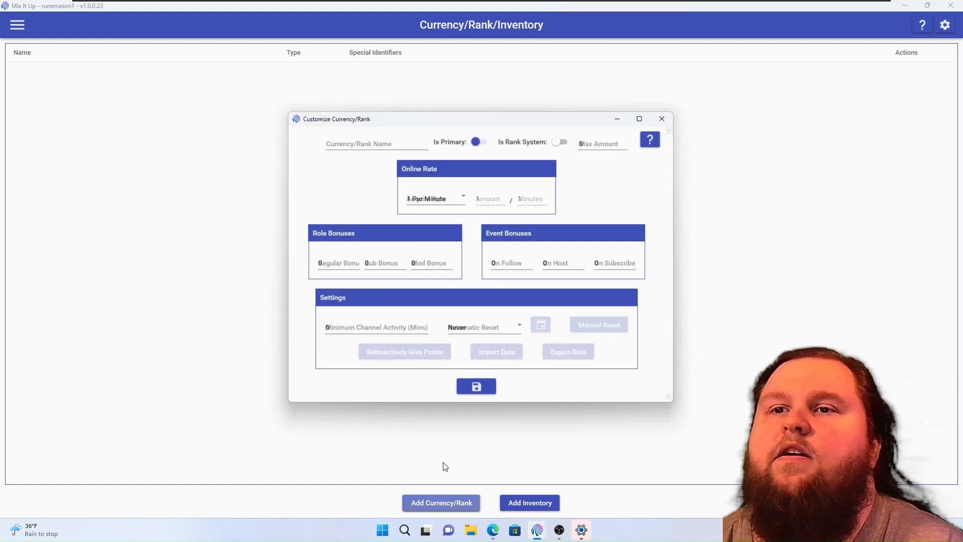
click(438, 206)
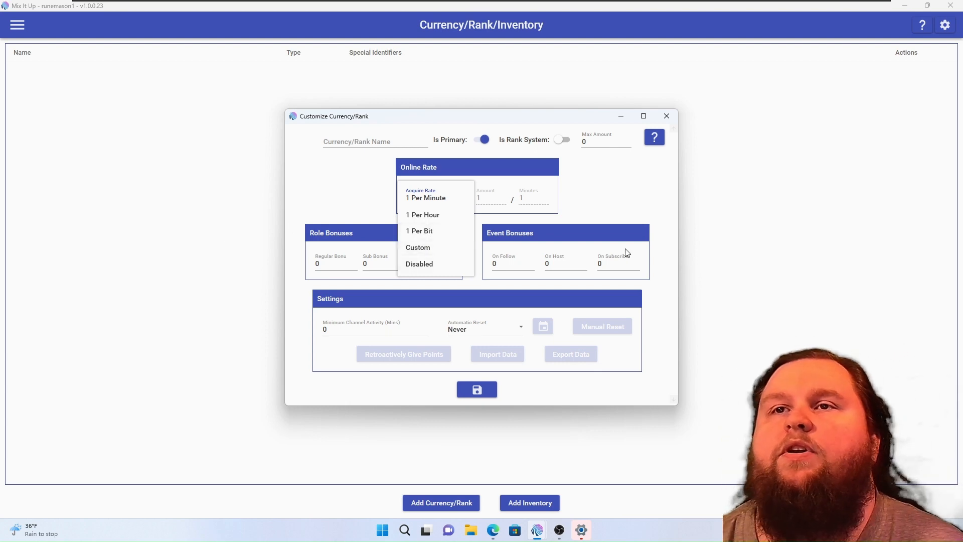
click(504, 221)
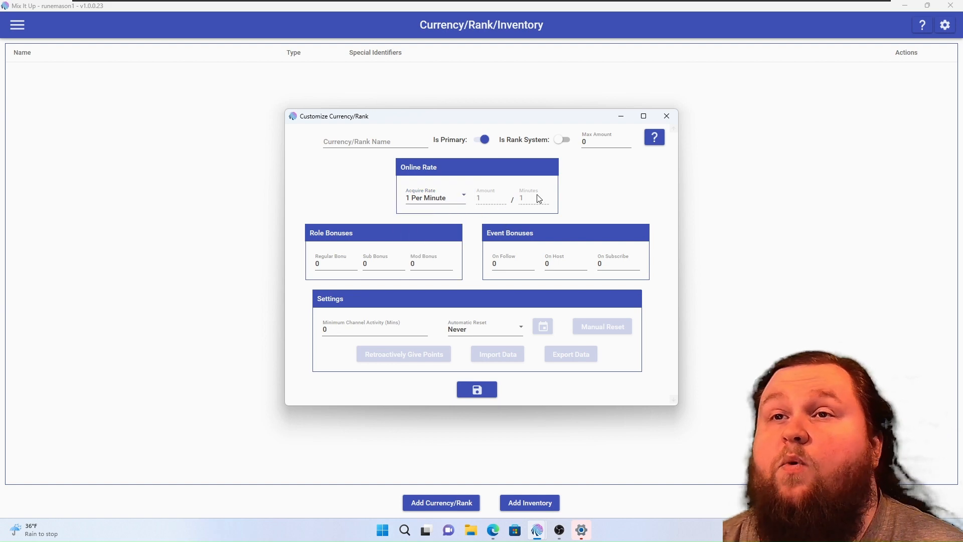
Examine the role bonus fields and the event bonus fields of the new currency
click(345, 261)
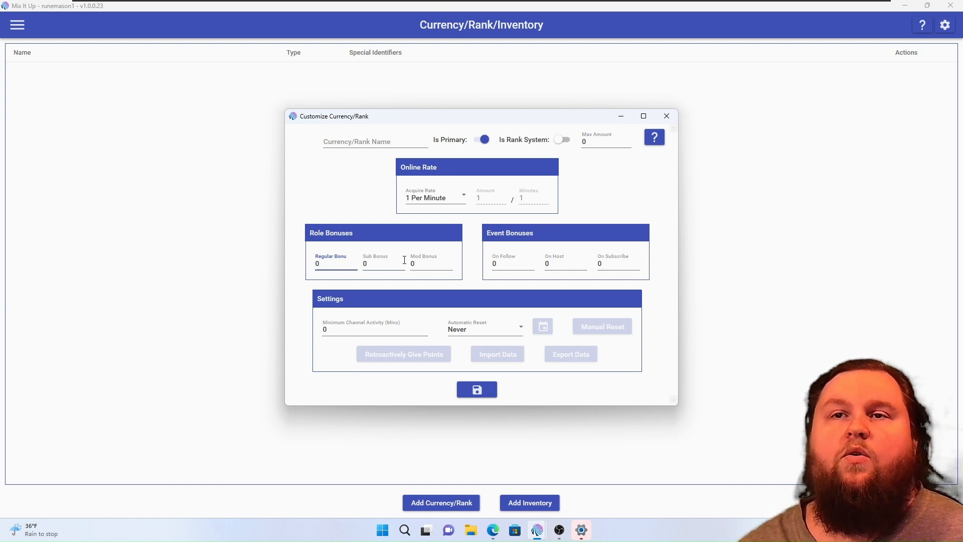
click(381, 258)
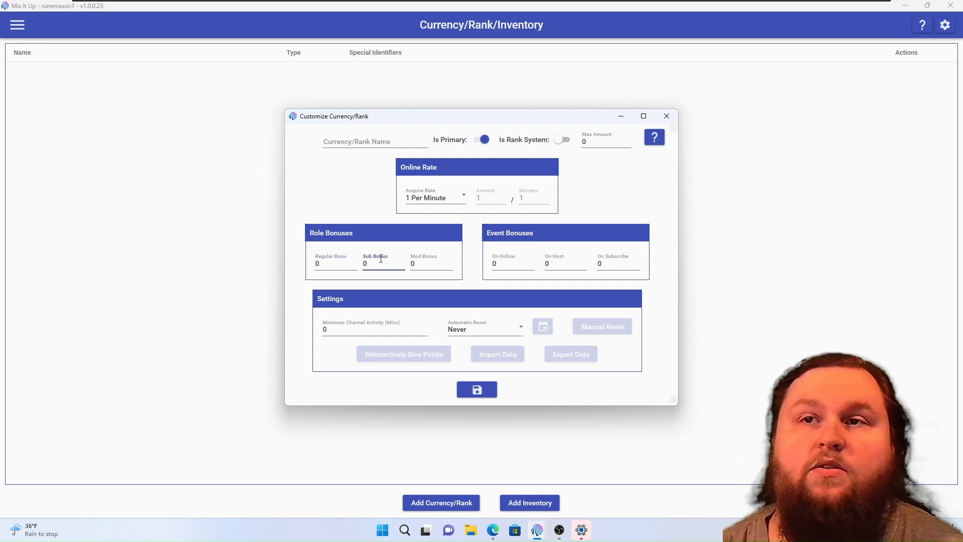
click(430, 257)
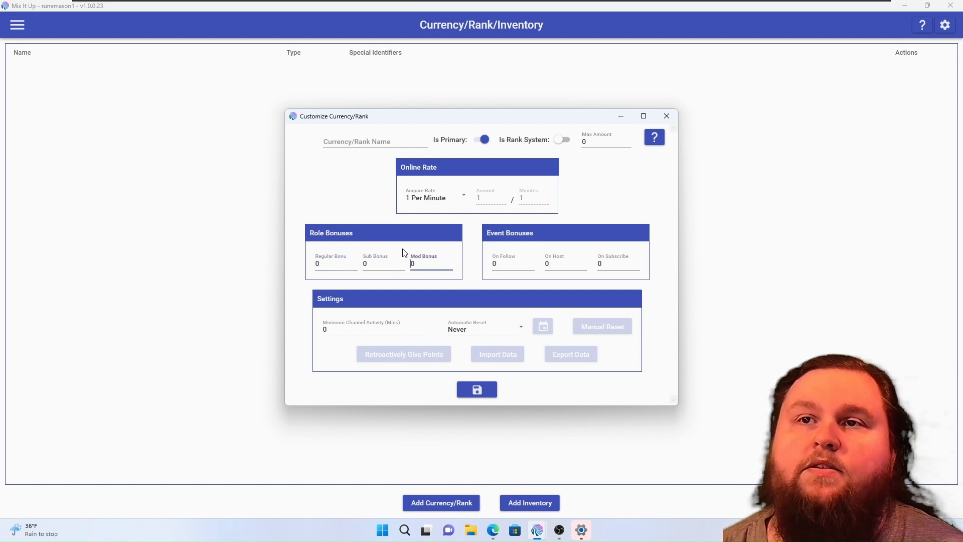
click(522, 256)
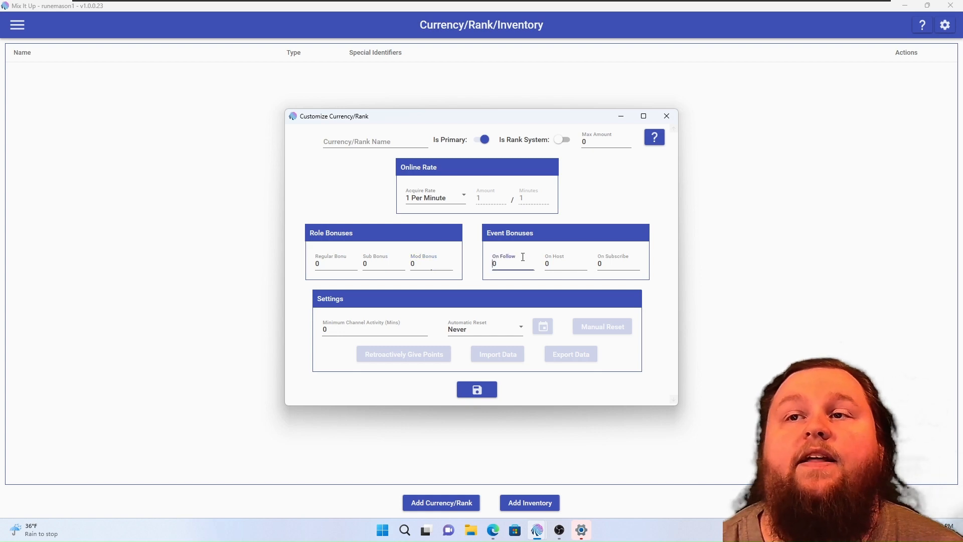
click(626, 259)
click(561, 266)
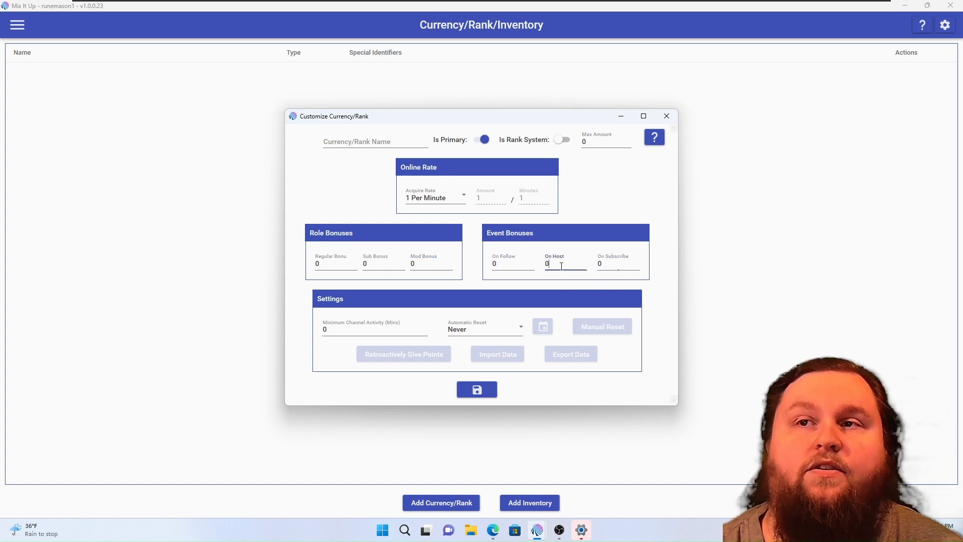
click(616, 262)
double_click(616, 263)
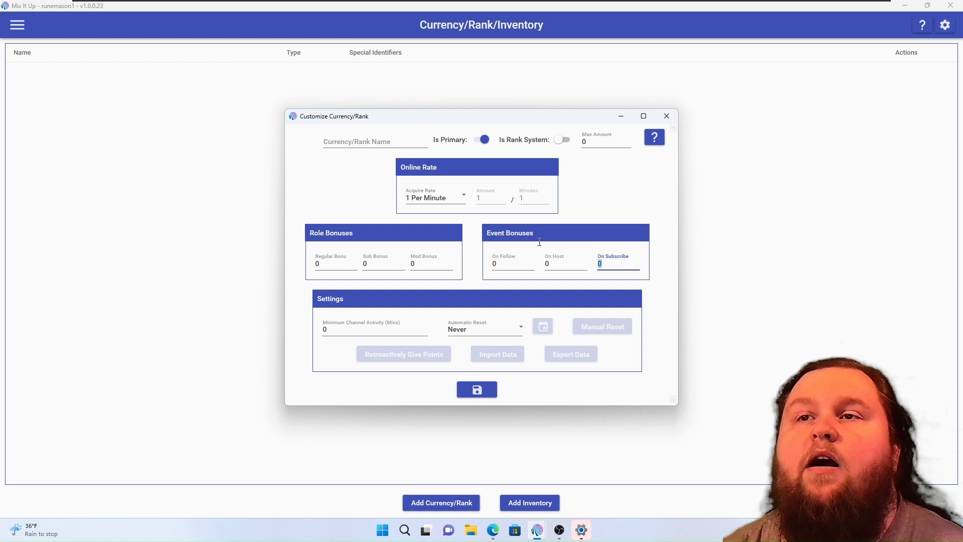
Set the event bonuses to 500 on follow and 1000 on subscribe
click(519, 269)
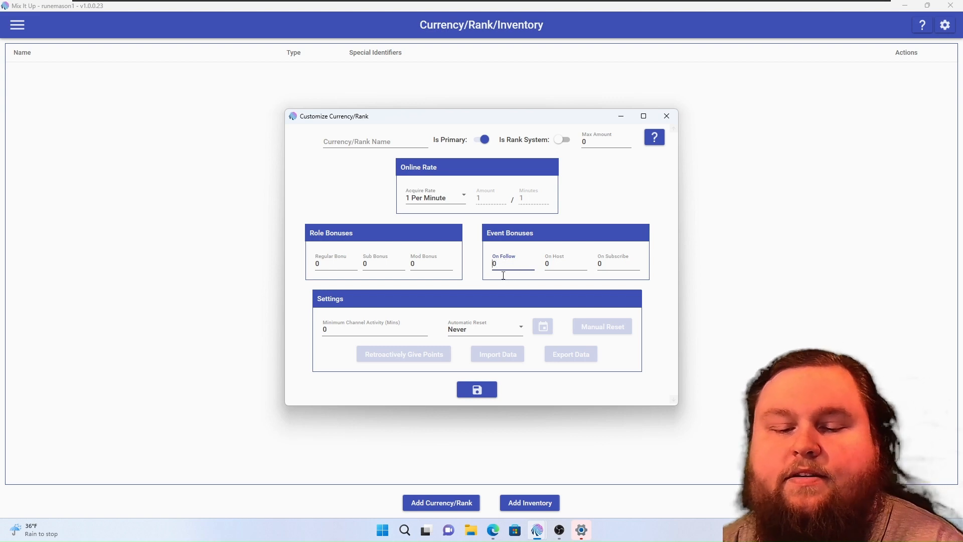
text(500)
key(Tab)
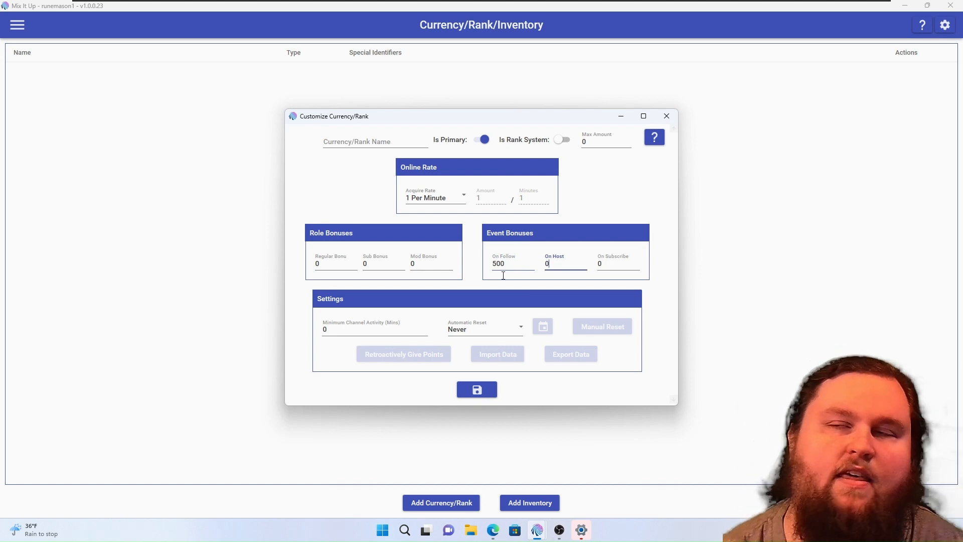
key(Tab)
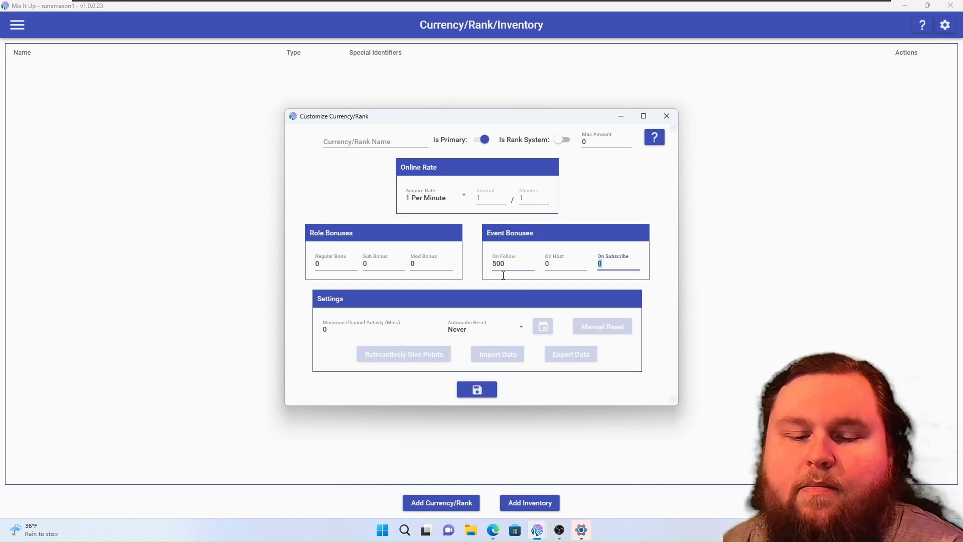
text(1000)
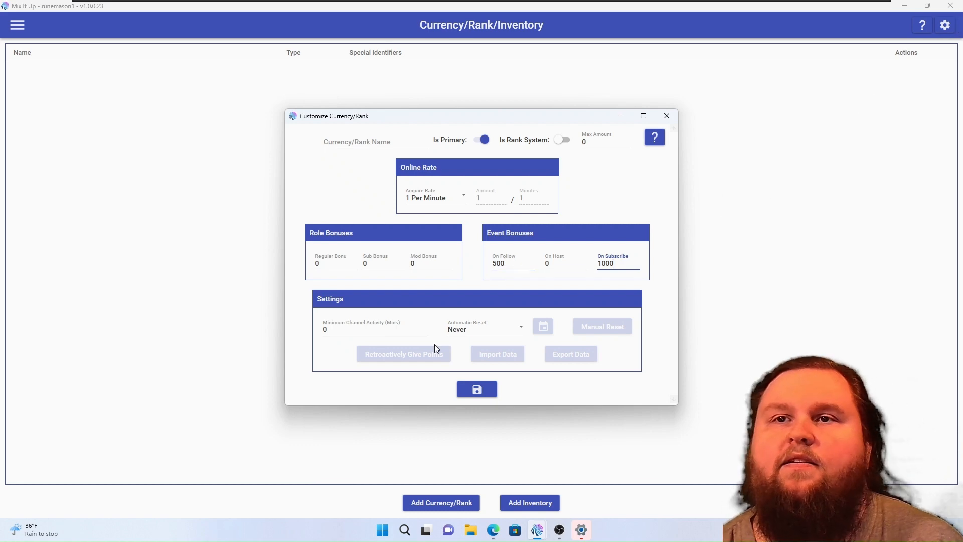
Set the minimum channel activity to 600 minutes and check the automatic reset options, keeping Never
click(390, 325)
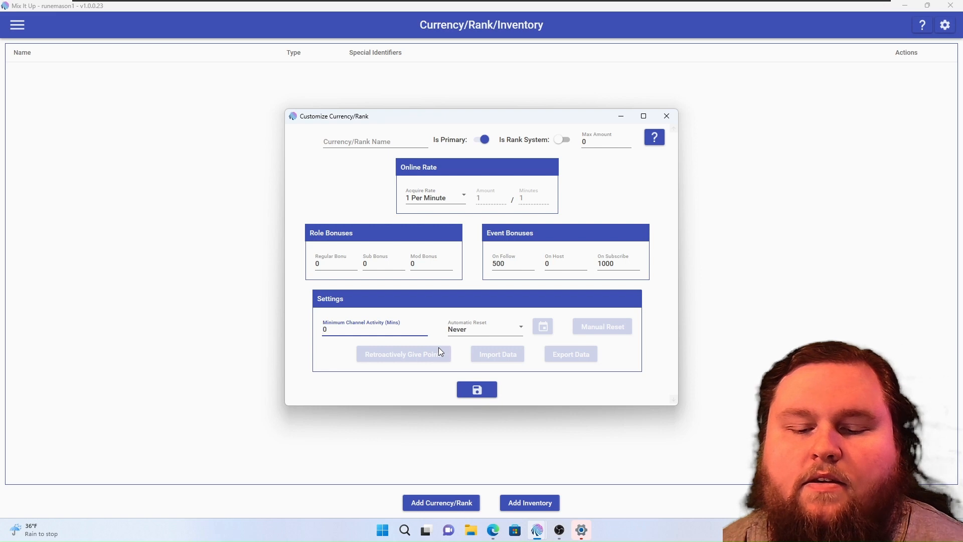
text(600)
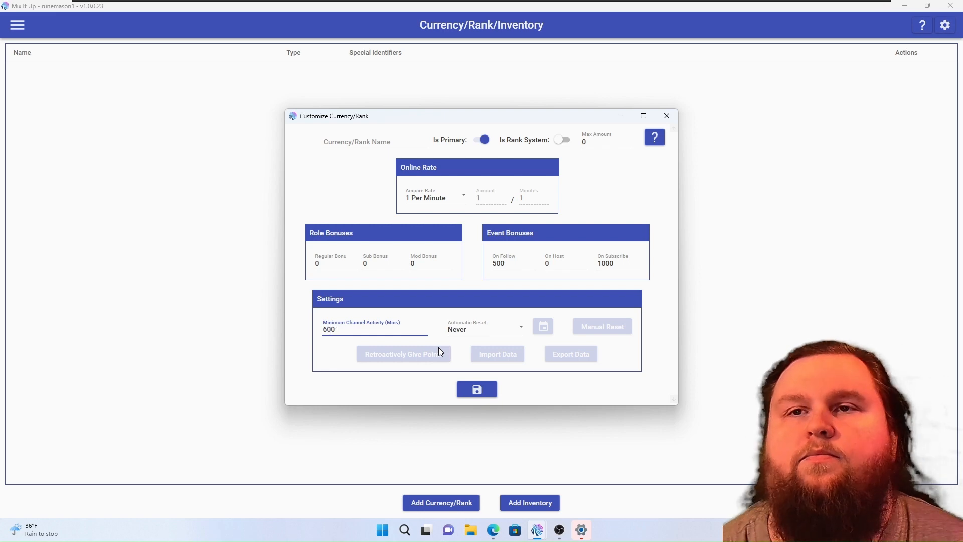
click(487, 329)
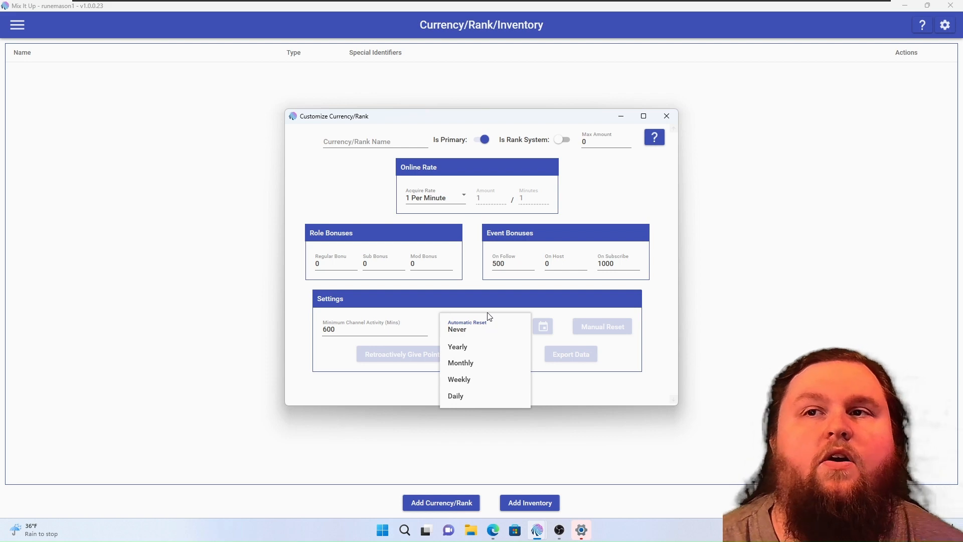
click(497, 277)
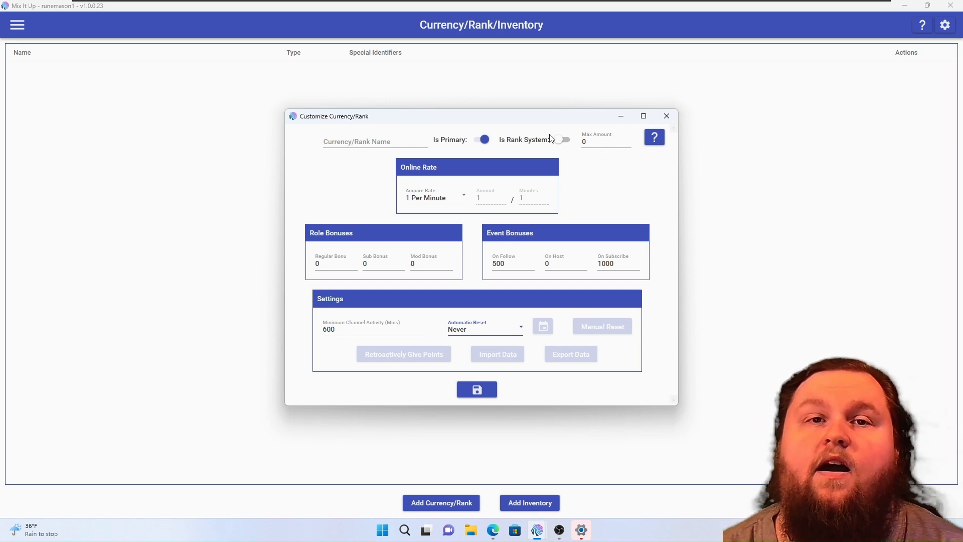
Enable the rank system and add a user rank named Sergeant with a minimum of 500 points
click(561, 140)
scroll(504, 338, down, 3)
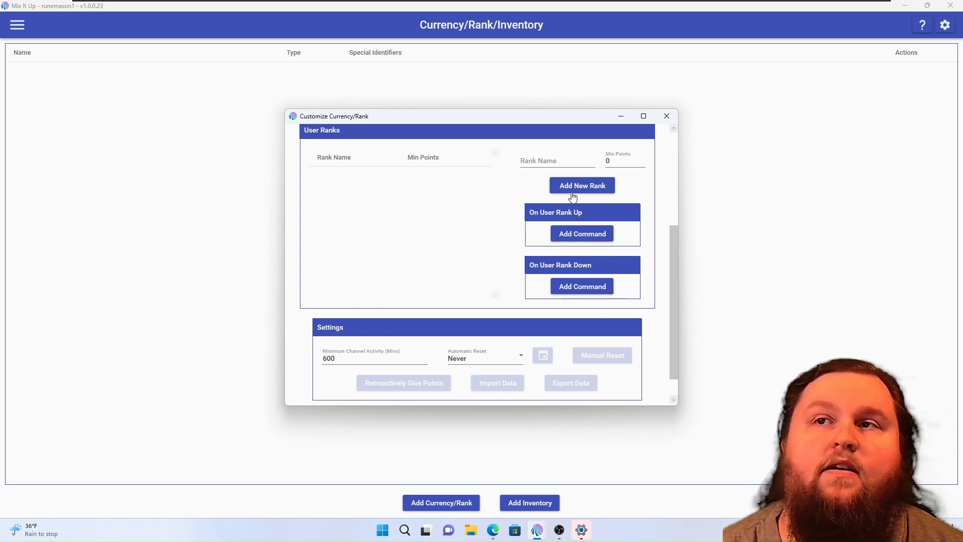
click(556, 162)
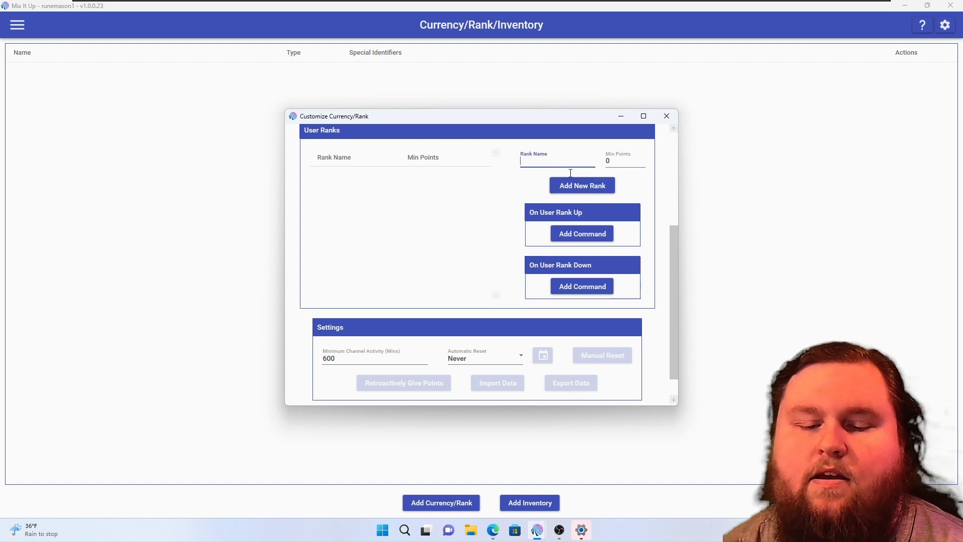
text(Sergeant)
key(Tab)
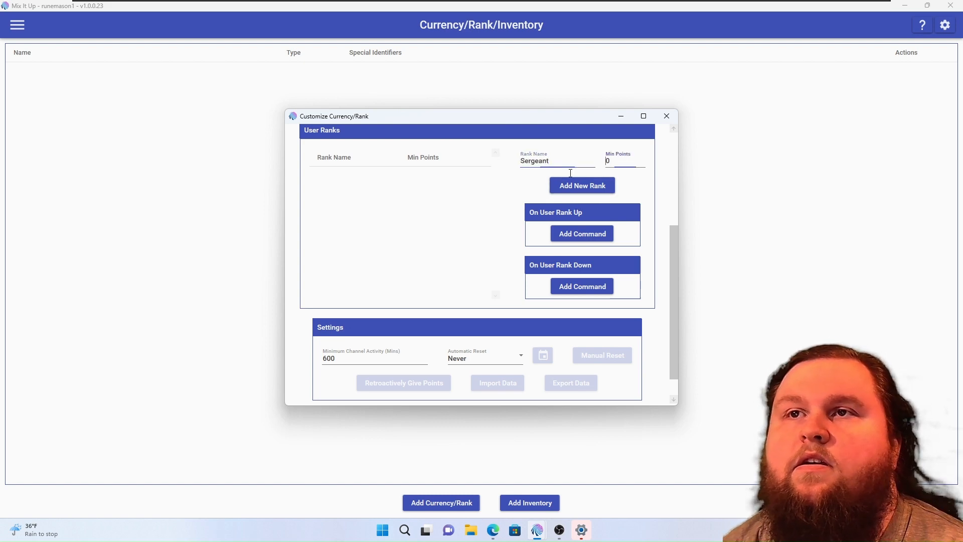
key(BackSpace)
text(500)
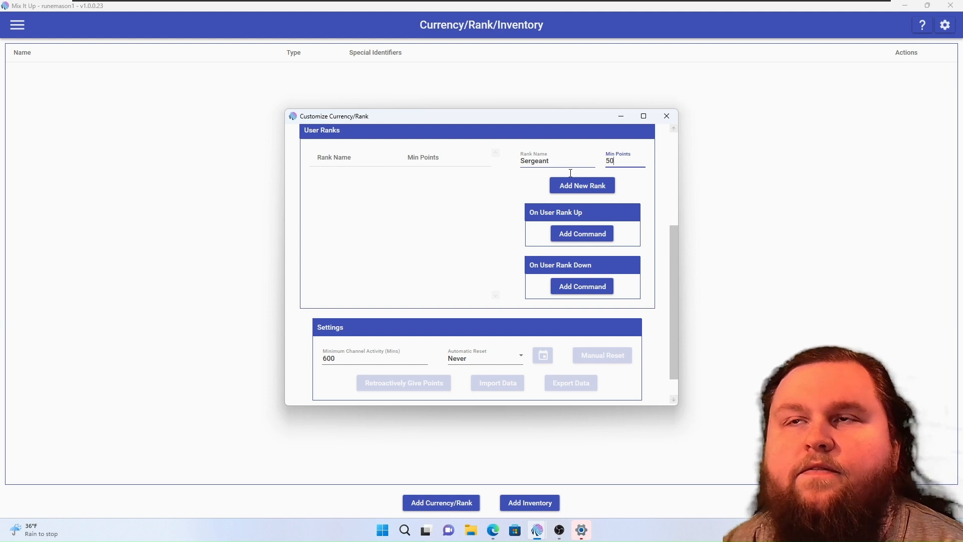
key(Tab)
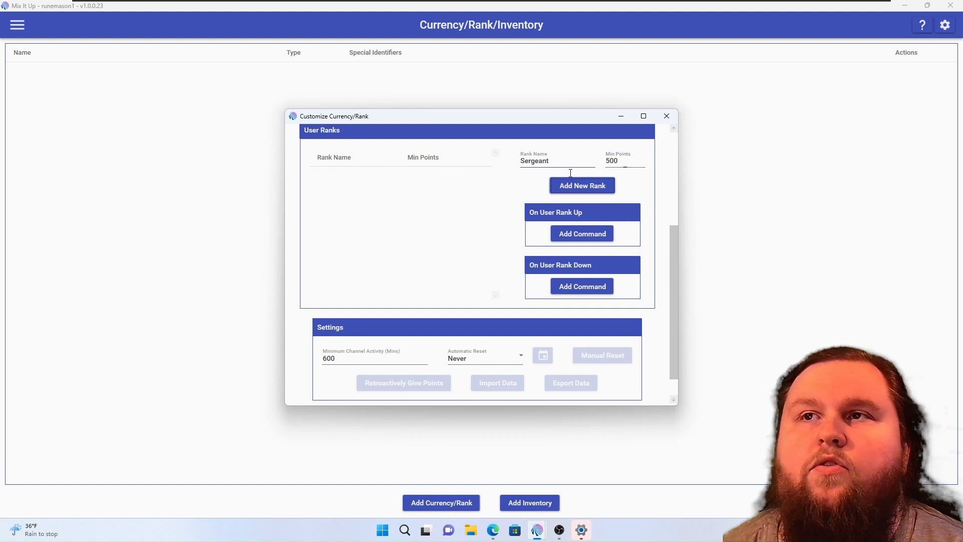
click(600, 187)
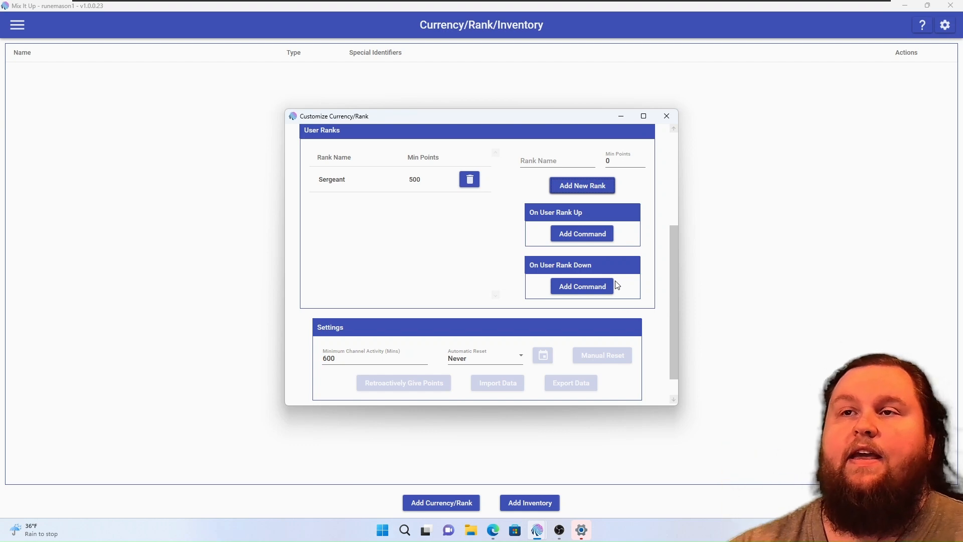
View the command editor for user rank-ups, close it without adding actions, and disable the rank system
click(560, 233)
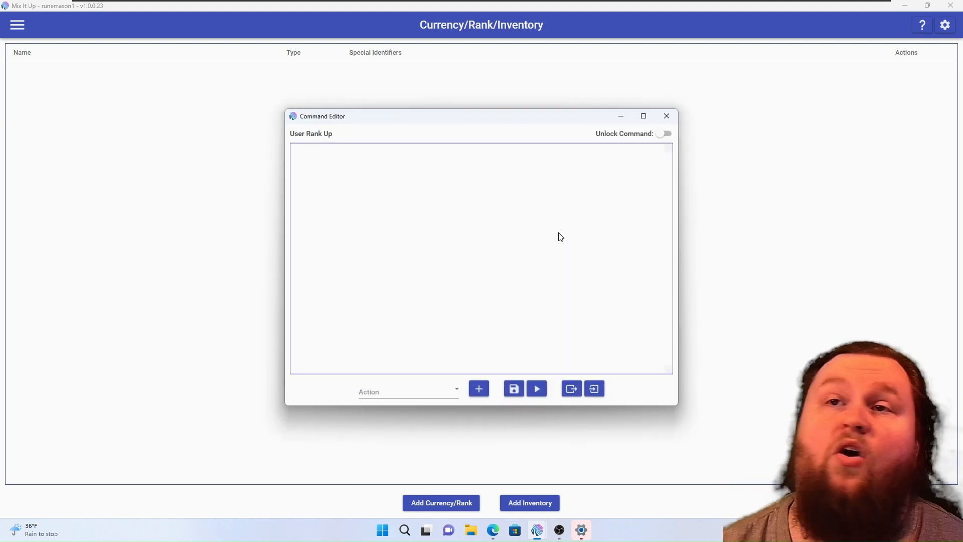
click(666, 116)
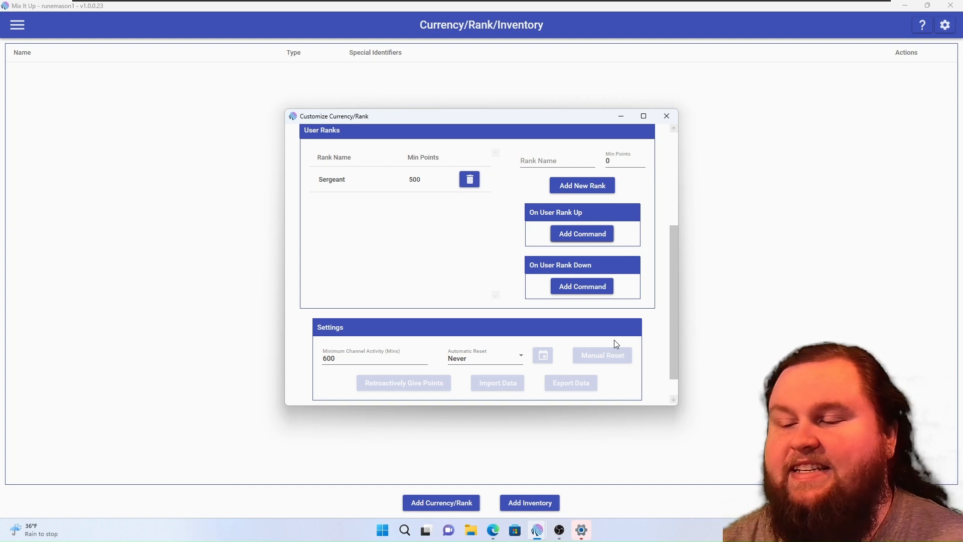
scroll(669, 184, up, 5)
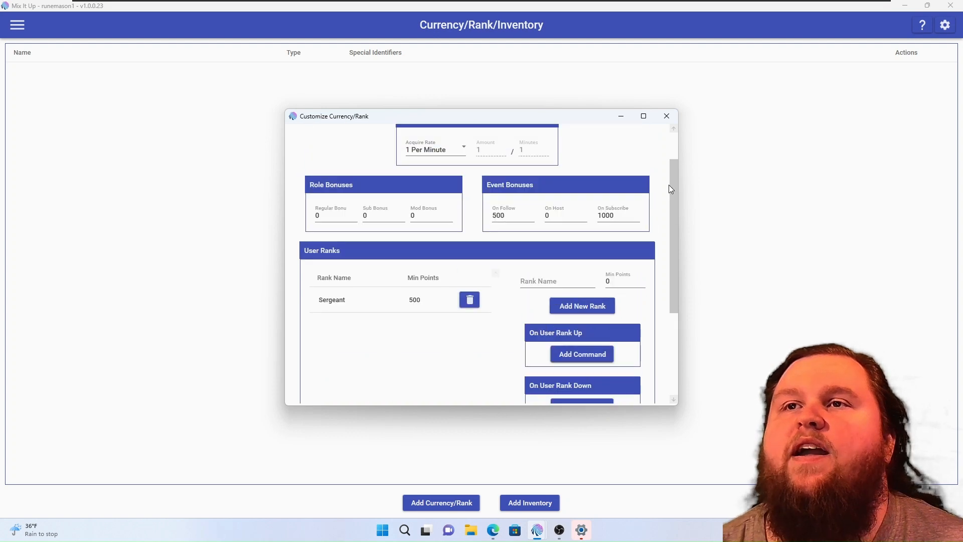
scroll(670, 185, up, 2)
scroll(522, 321, down, 10)
scroll(522, 321, up, 10)
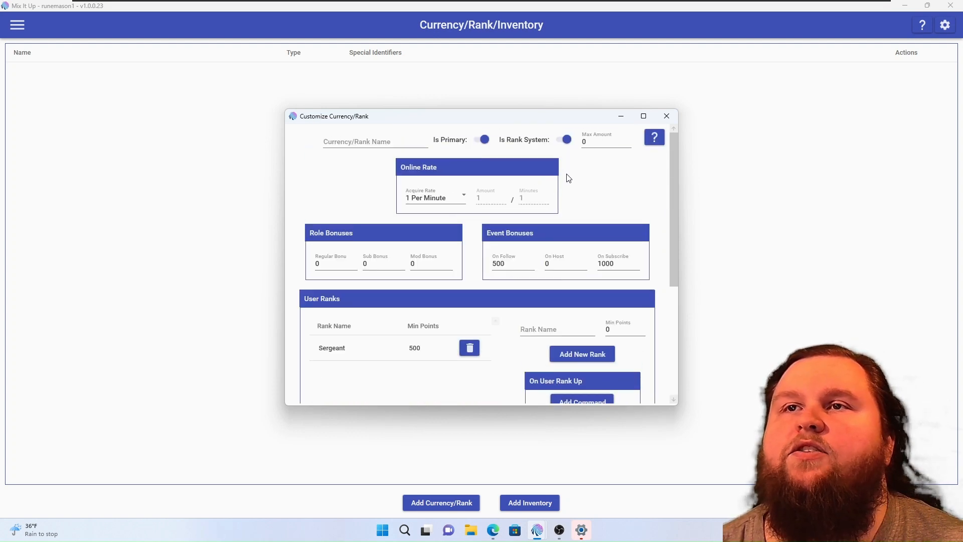
click(564, 140)
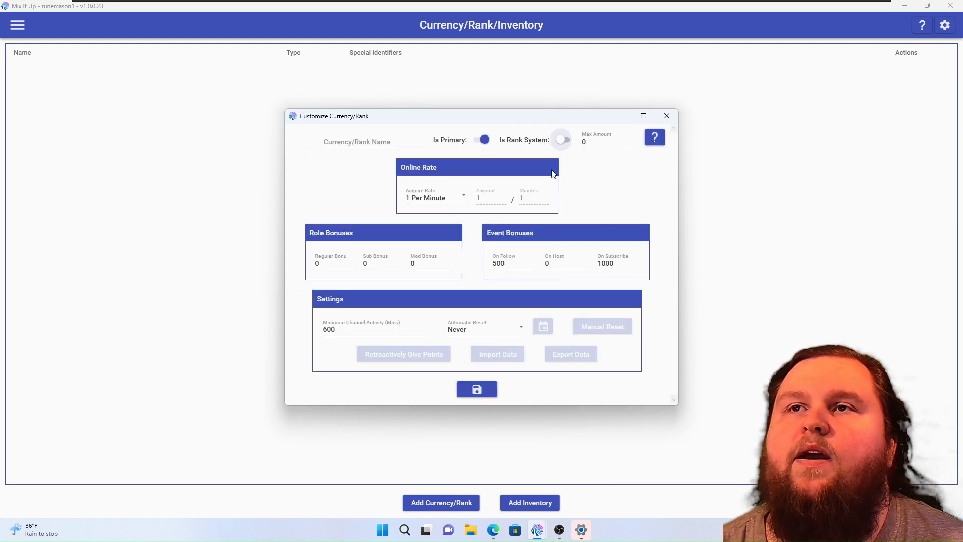
Name the currency Credits and save it, accepting automatic creation of all four suggested chat commands
click(459, 390)
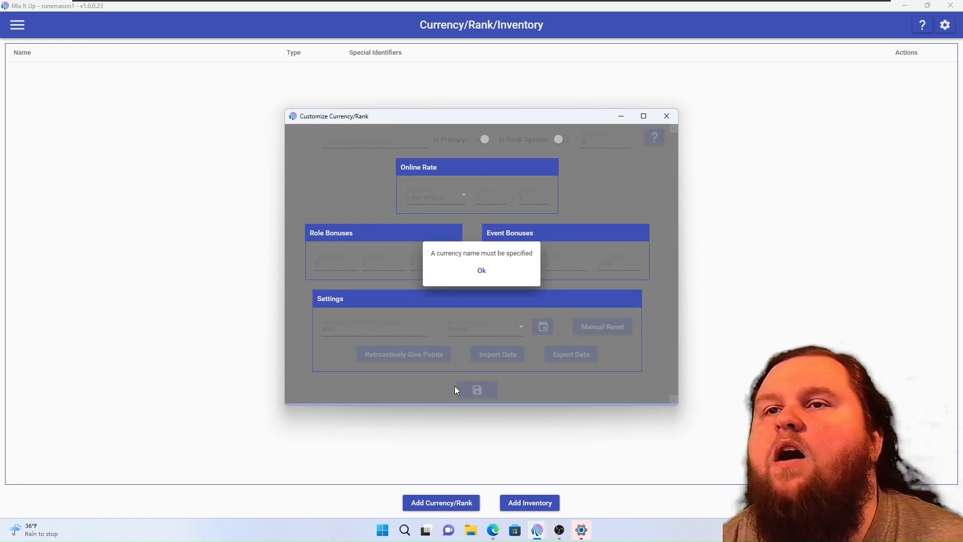
click(482, 271)
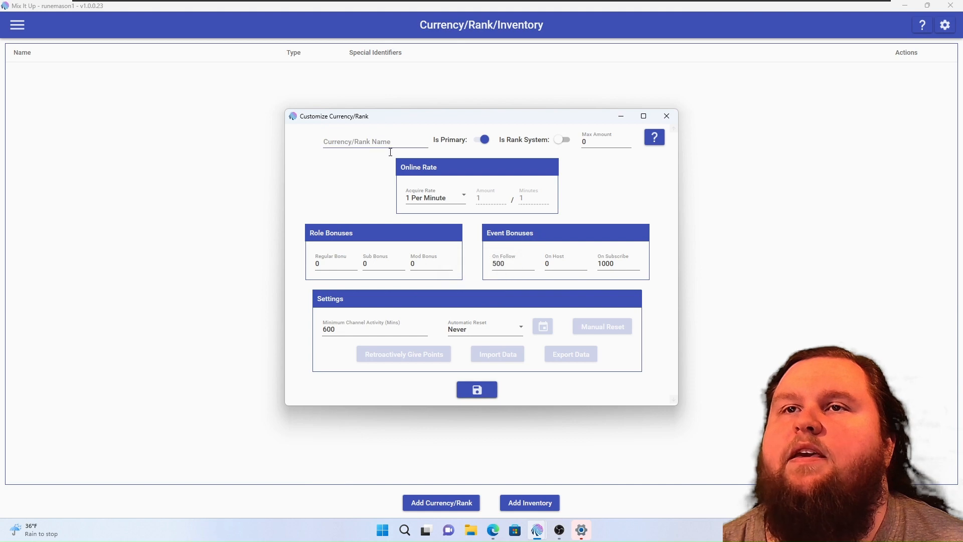
click(392, 151)
text(Cre)
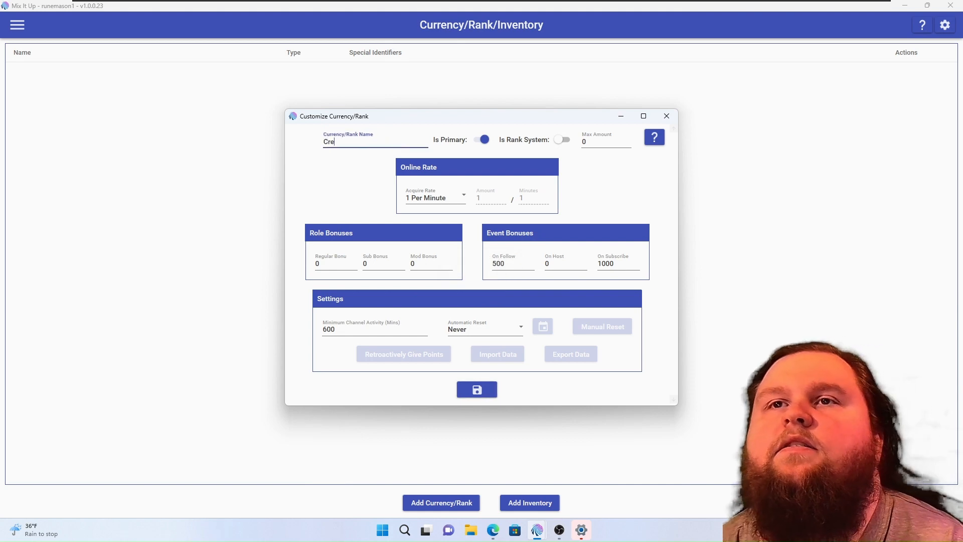
text(dits)
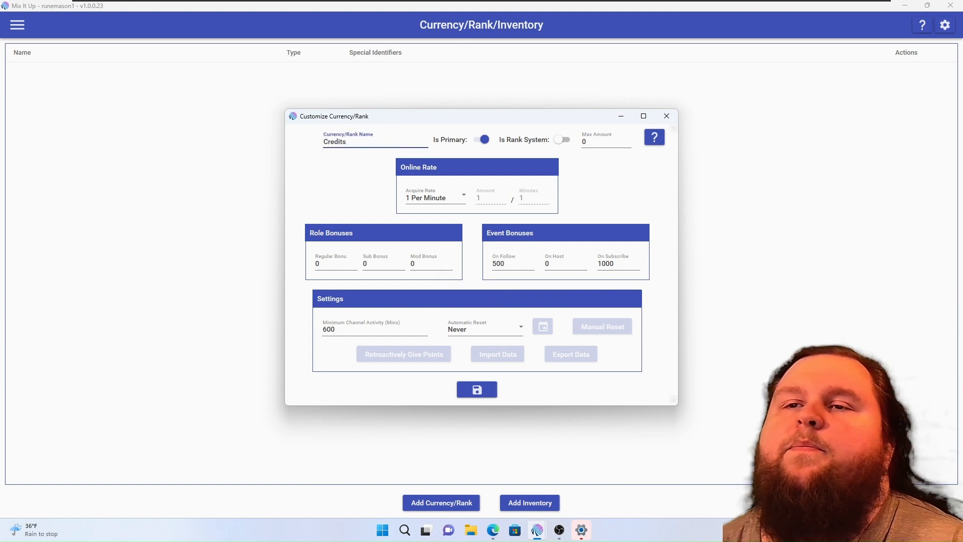
click(483, 383)
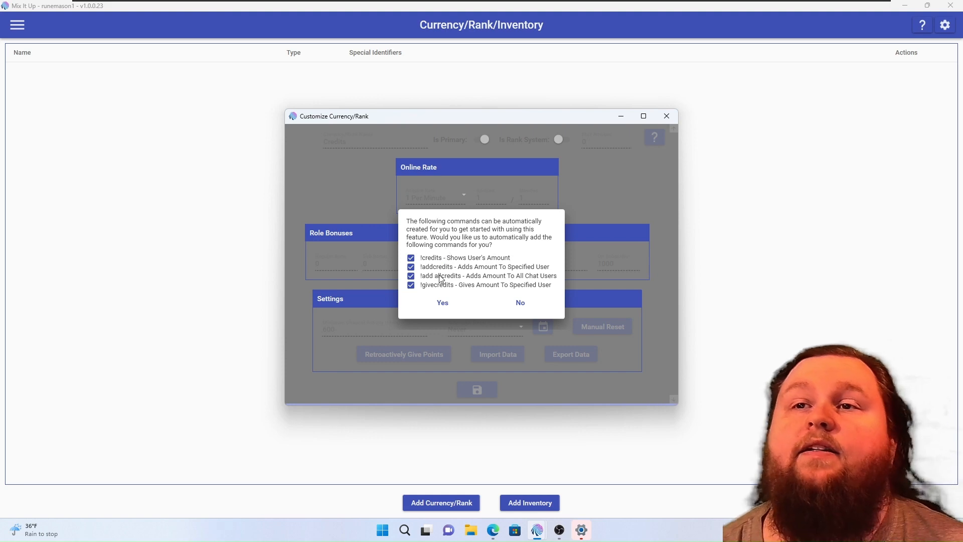
click(459, 303)
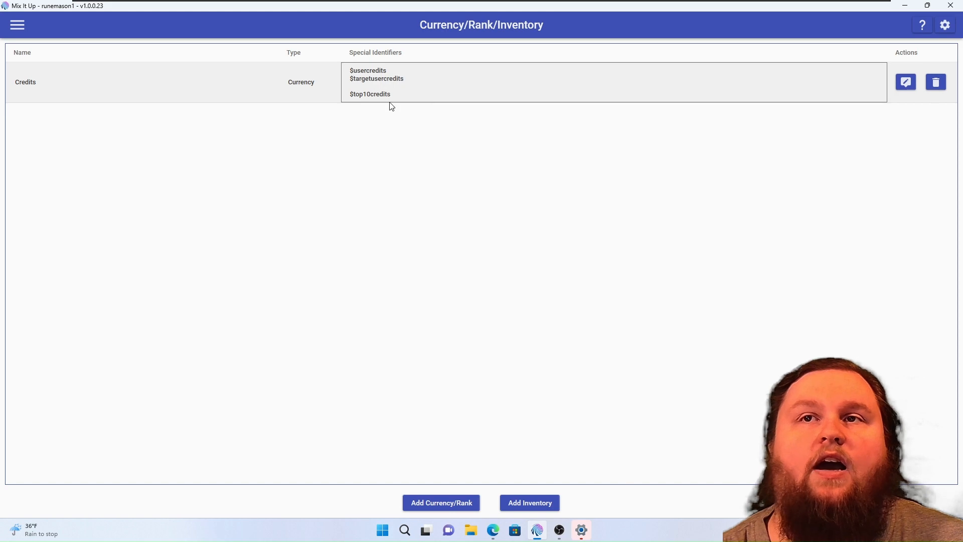
click(392, 76)
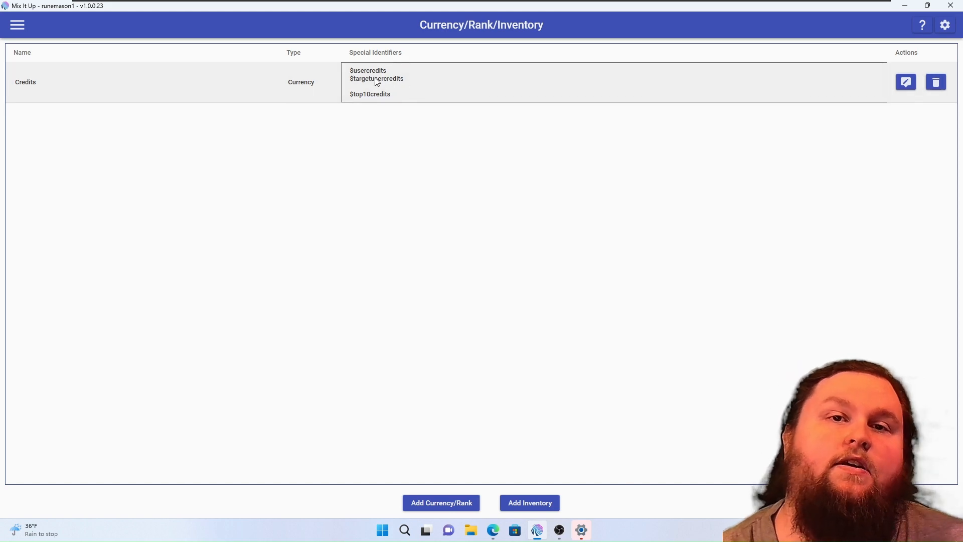